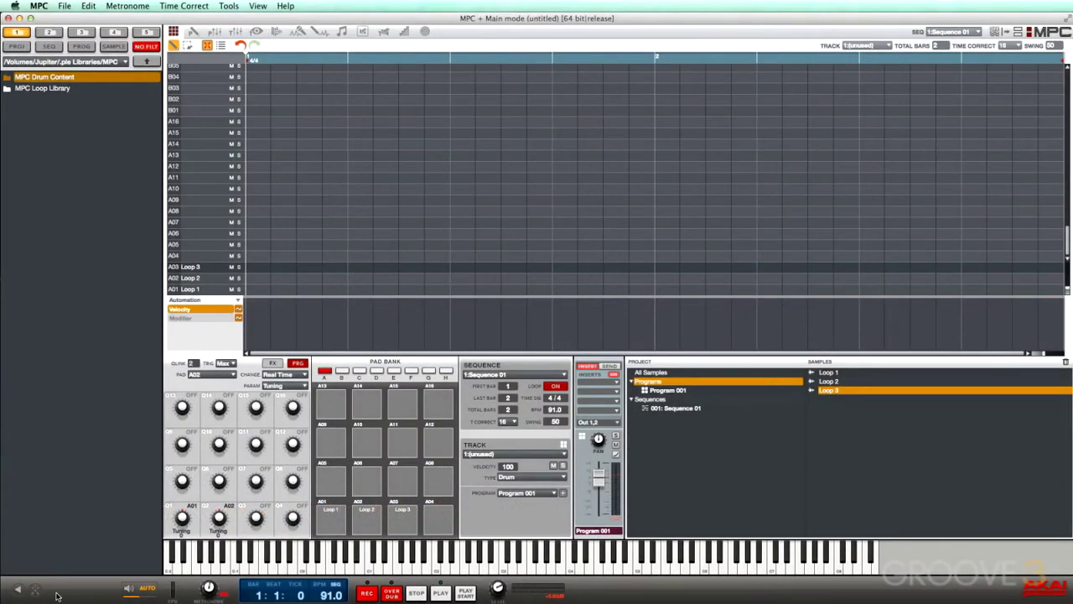
- Switch from the Pad Mixer to the Track Mixer, showing the unused track and Program 001 strips
{"action": "left_click", "coordinate": [35, 592]}
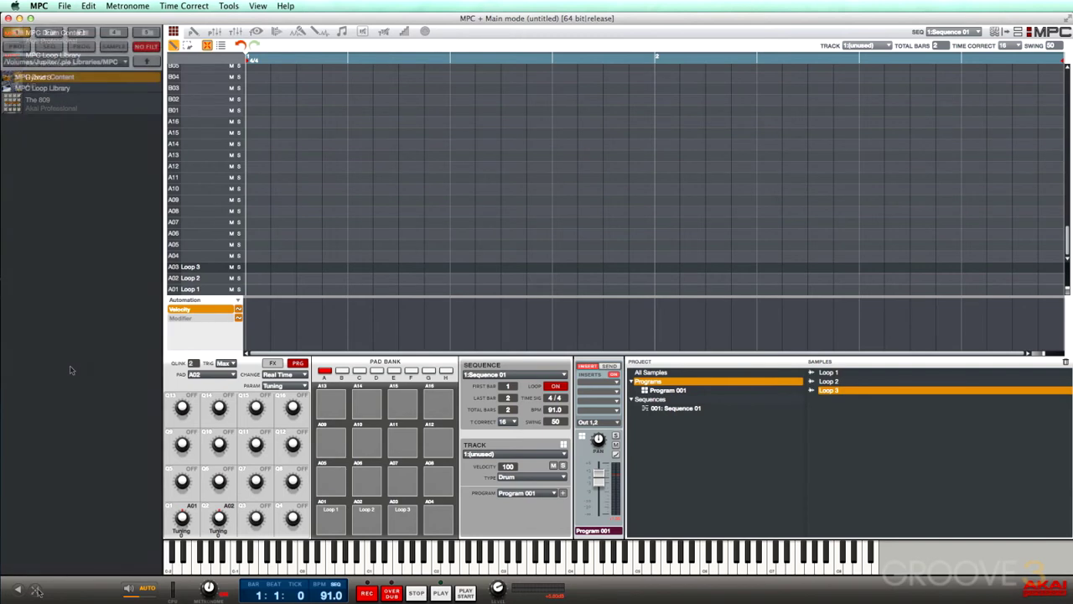
{"action": "left_click", "coordinate": [218, 34]}
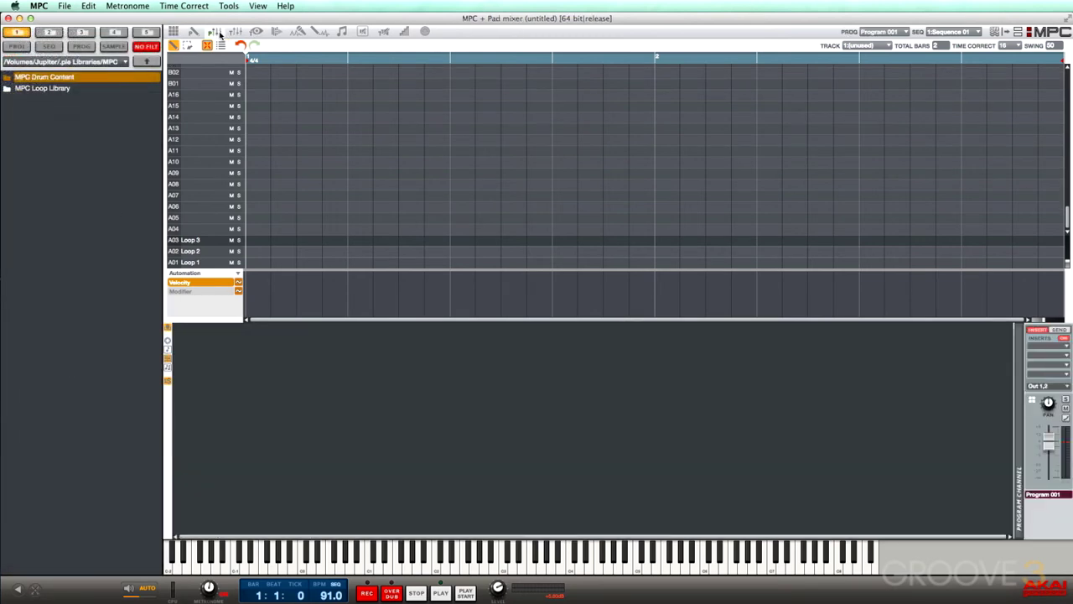
{"action": "left_click", "coordinate": [235, 33]}
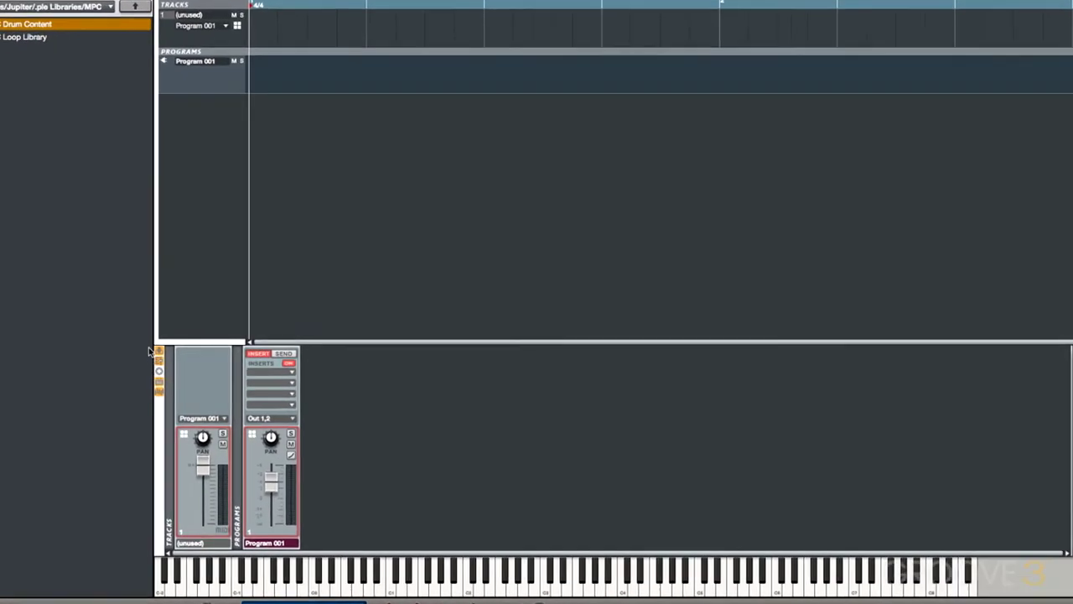